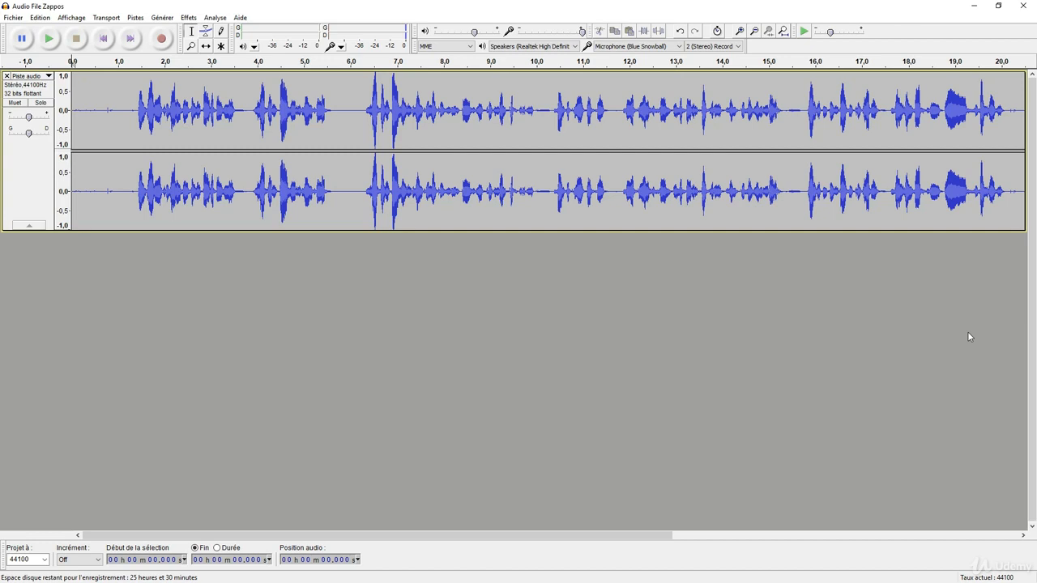
Switch to the browser, search the web for "audacity" in a new tab, view its Softonic download page and close the tab
key(alt+Tab)
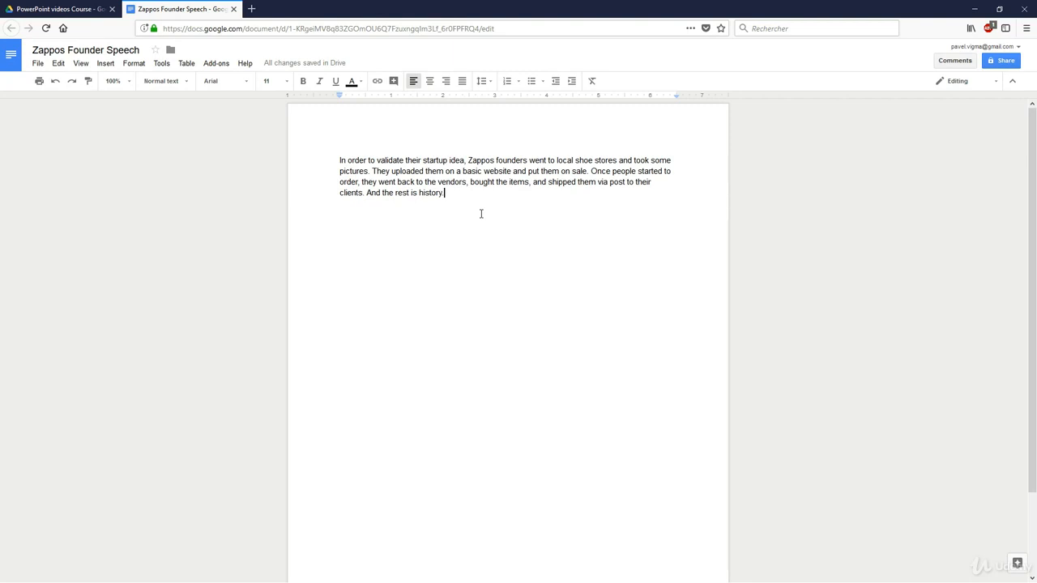
click(258, 11)
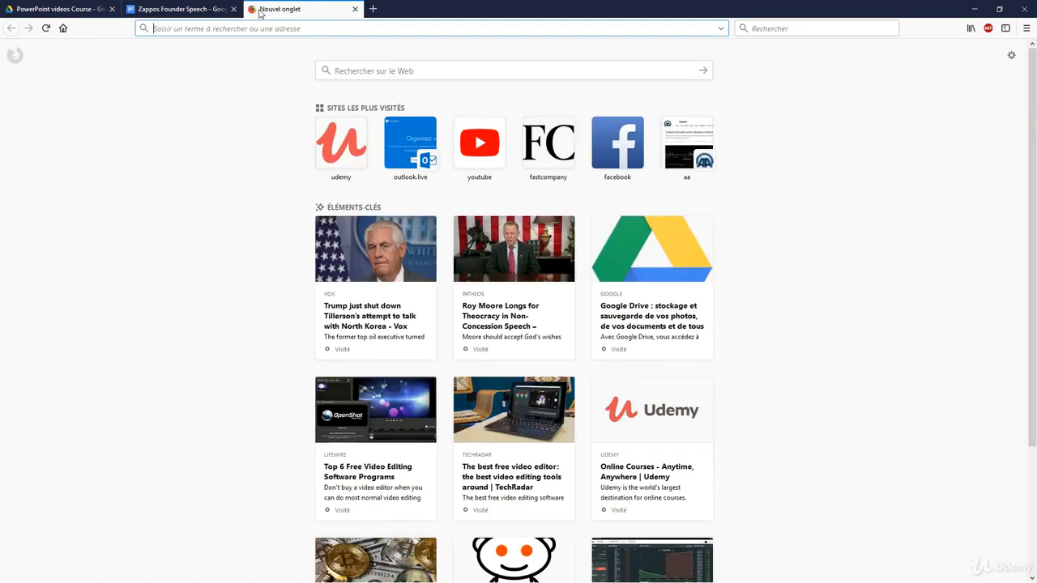
text(audacity)
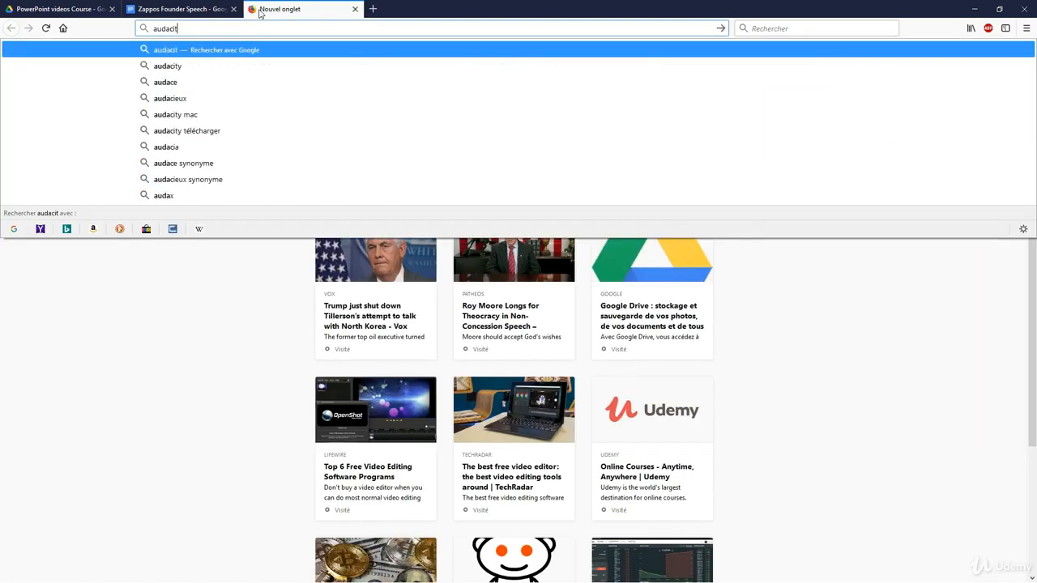
key(Return)
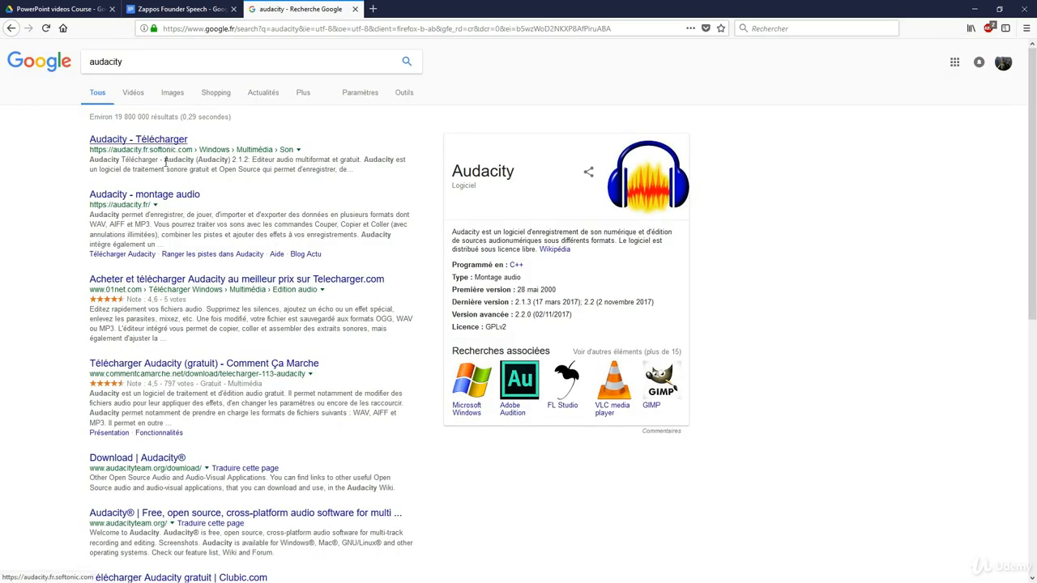
click(164, 142)
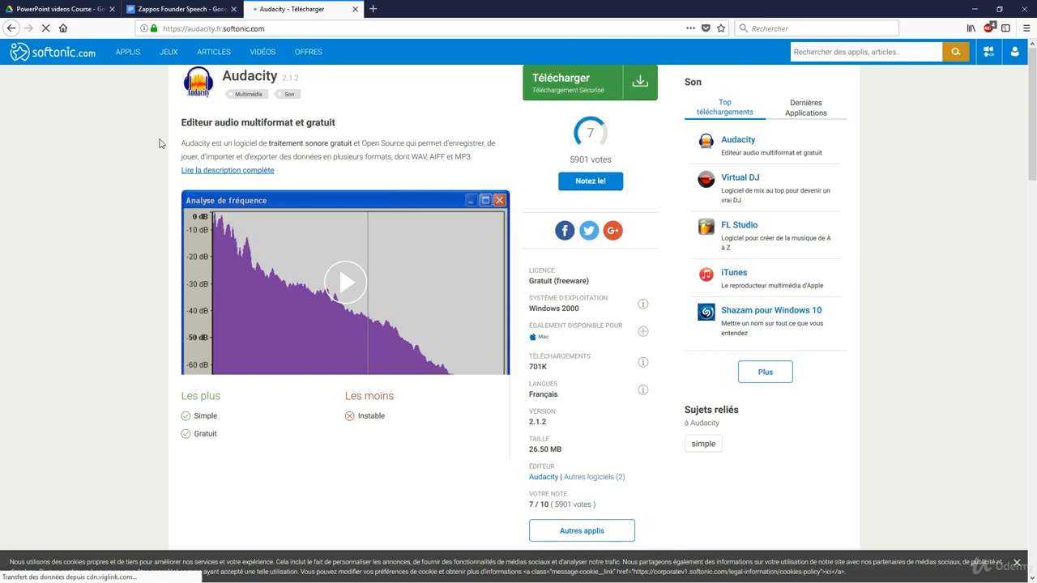
click(355, 9)
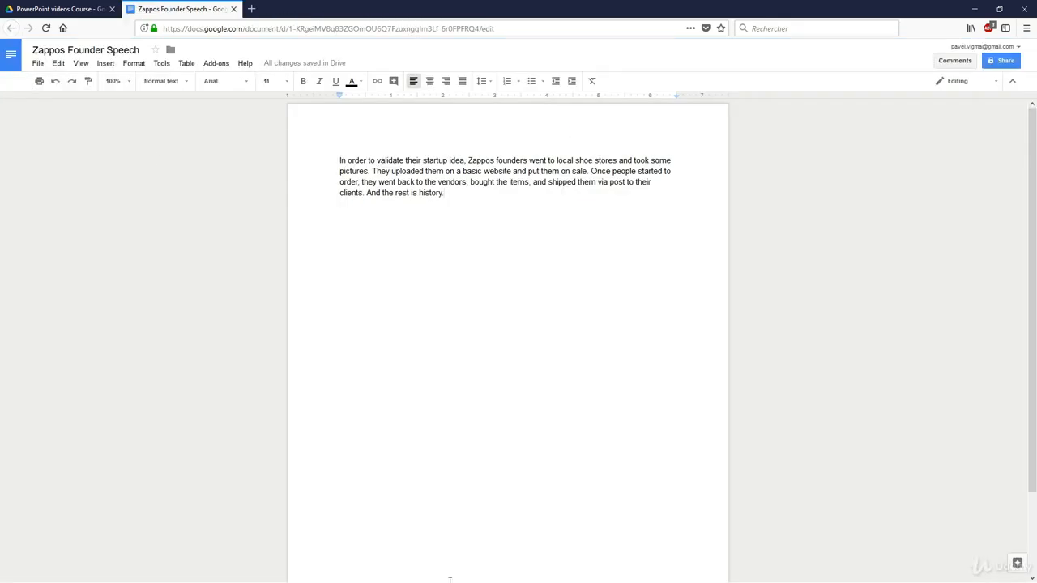
Switch back to Audacity, mute the existing voice track and record a test take of about 5.6 seconds on a new track
key(alt+Tab)
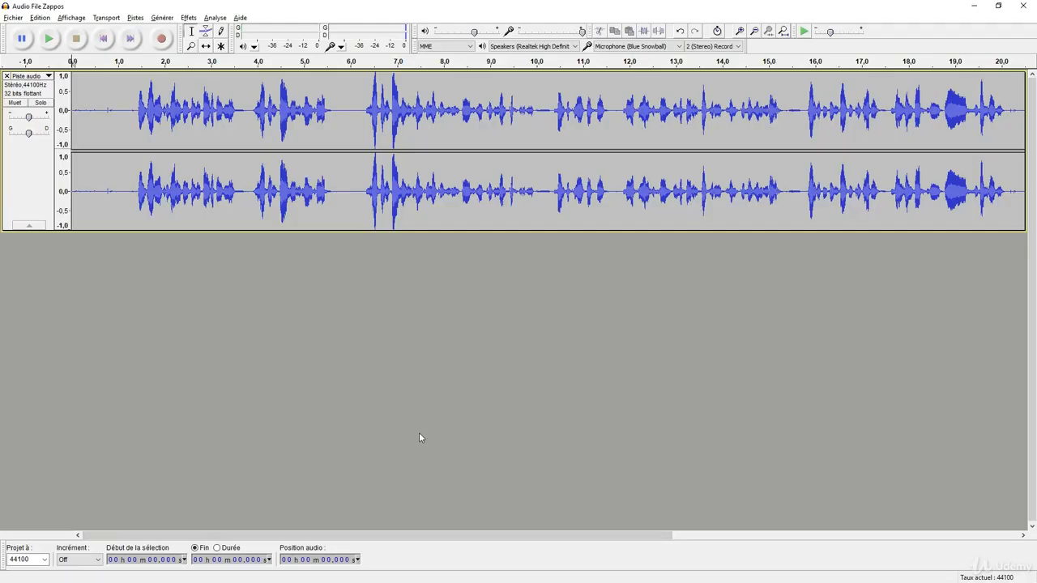
click(14, 102)
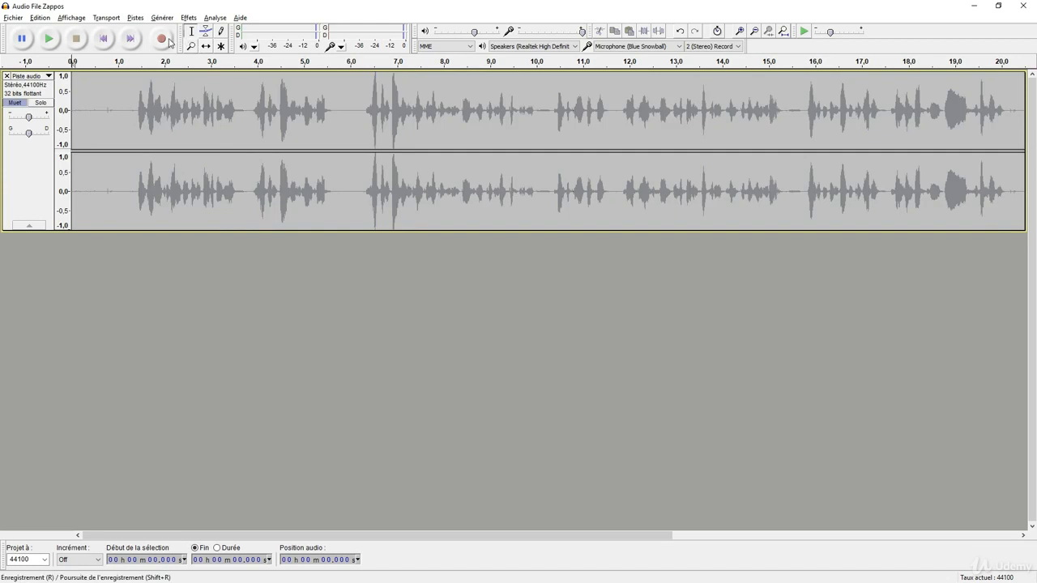
click(168, 40)
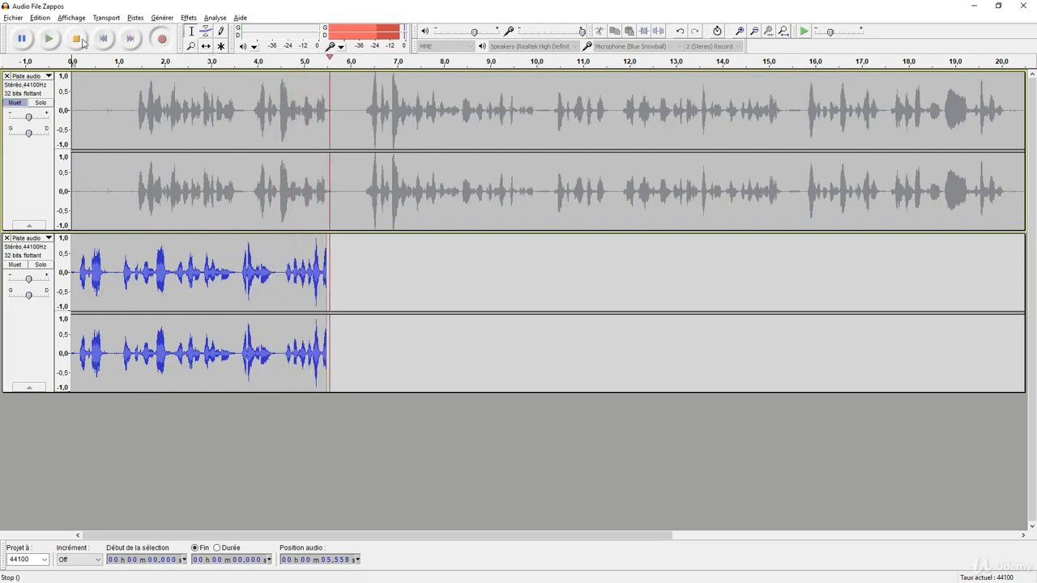
click(76, 38)
Play back the test take, remove its track and unmute the original voice track
click(79, 267)
key(space)
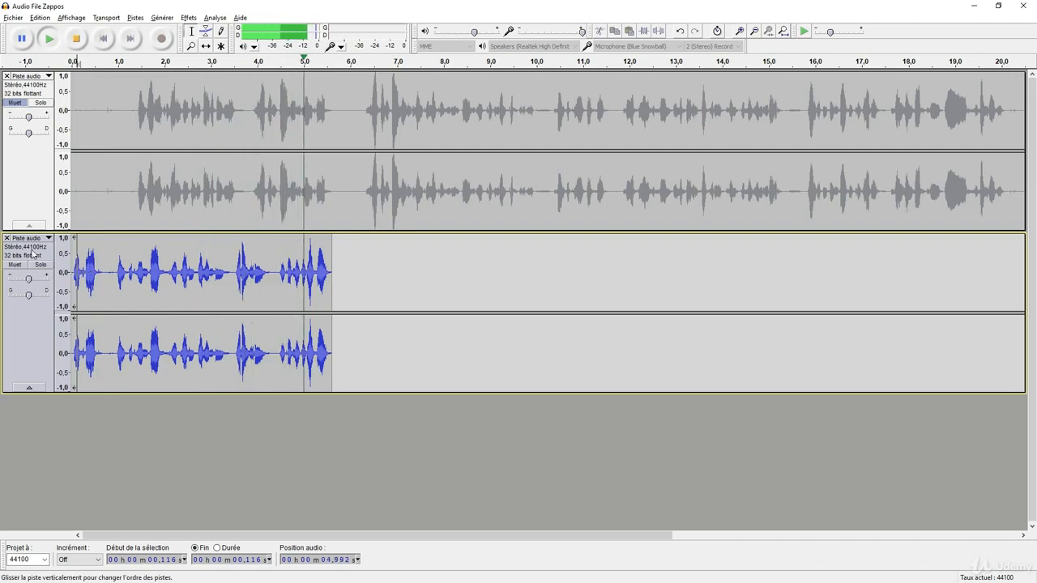
click(7, 238)
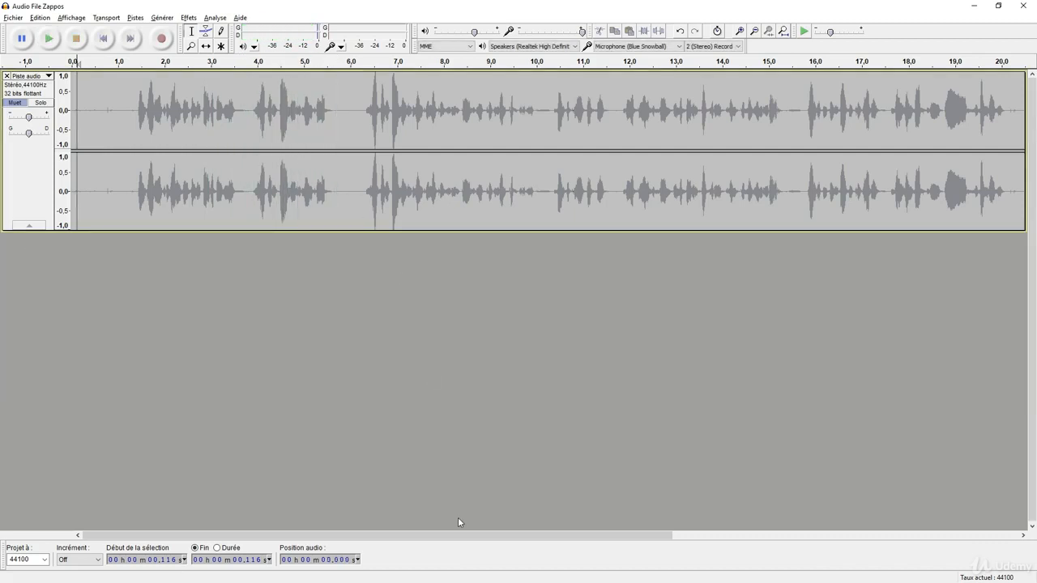
key(ctrl+shift+u)
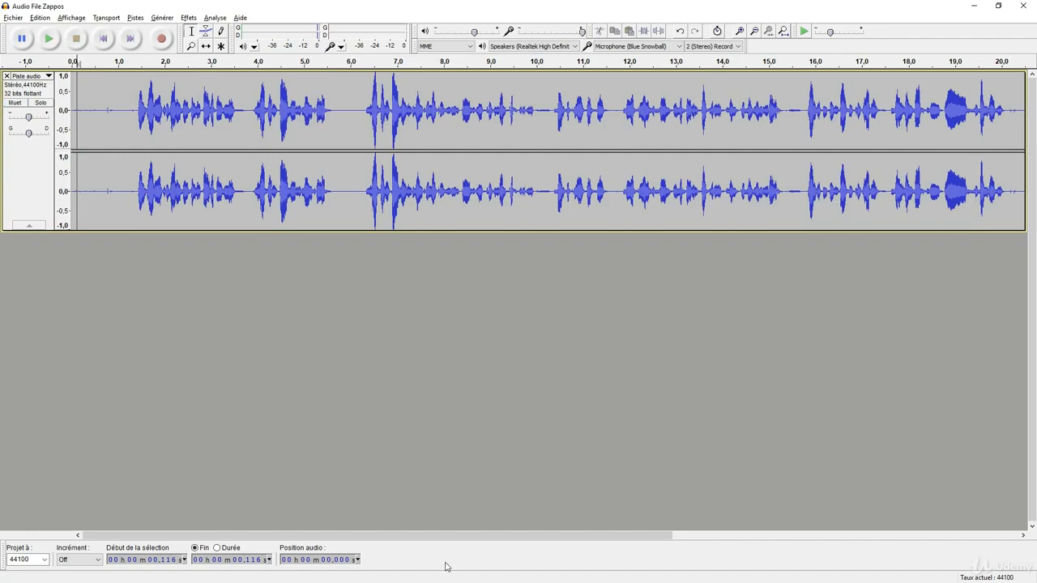
Switch to the browser and review the speech paragraph in the Zappos Founder Speech document
key(alt+Tab)
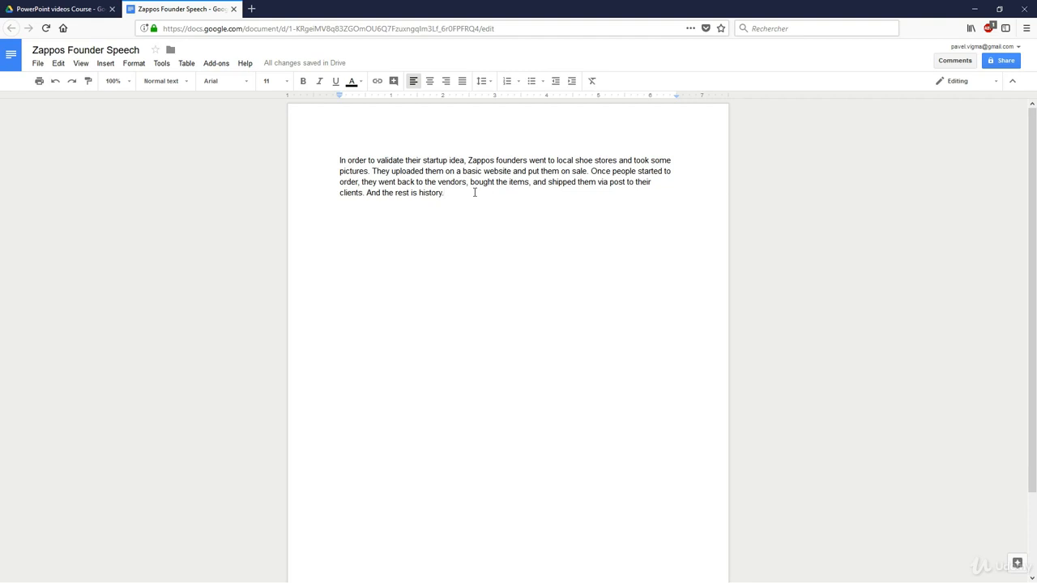
drag(475, 192, 339, 161)
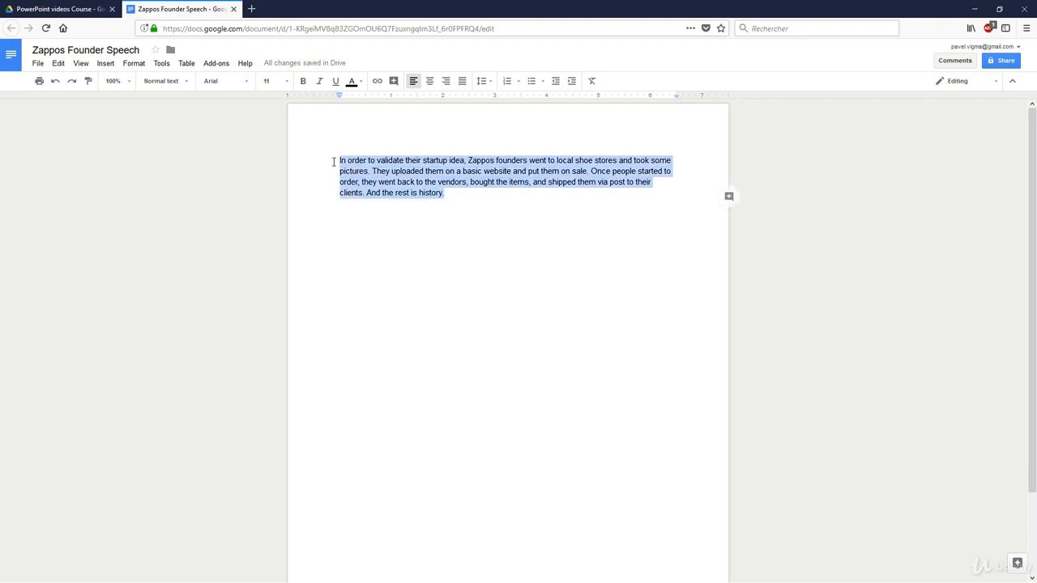
click(463, 197)
drag(473, 197, 359, 157)
click(482, 199)
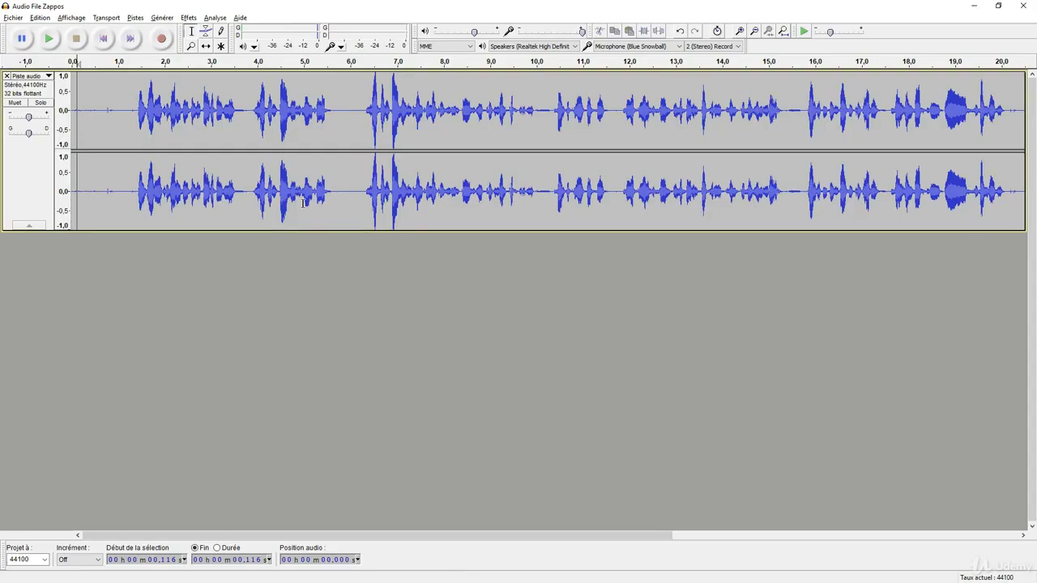
Switch back to Audacity and listen to the voice track from about 1.28 s, stopping and restarting playback
click(130, 104)
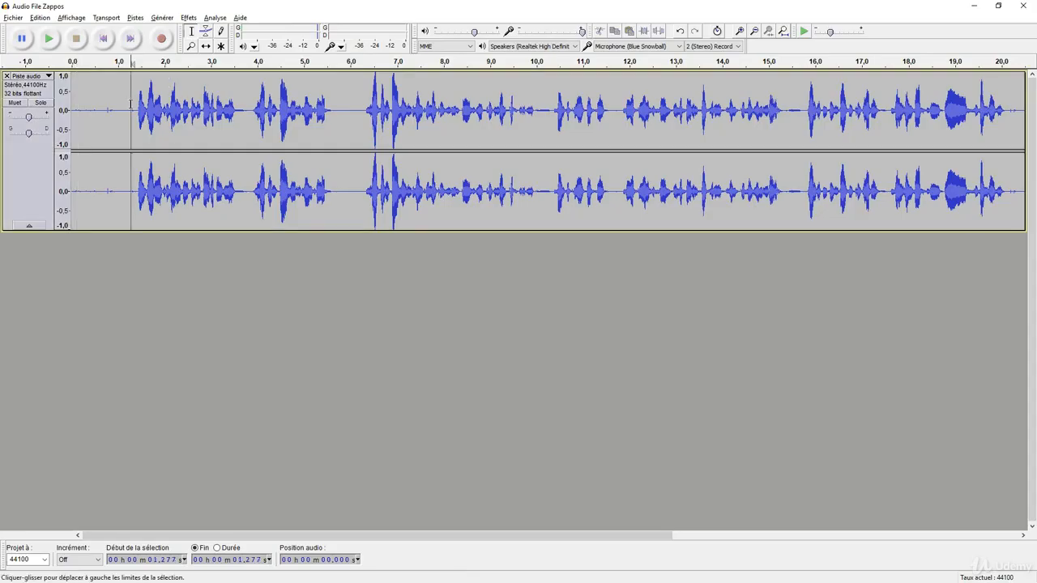
key(space)
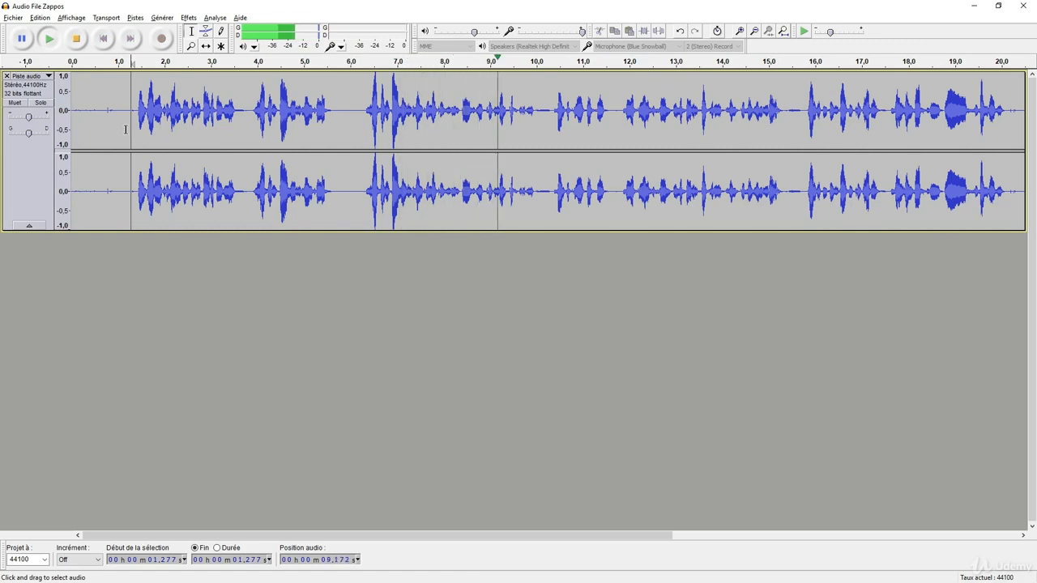
key(space)
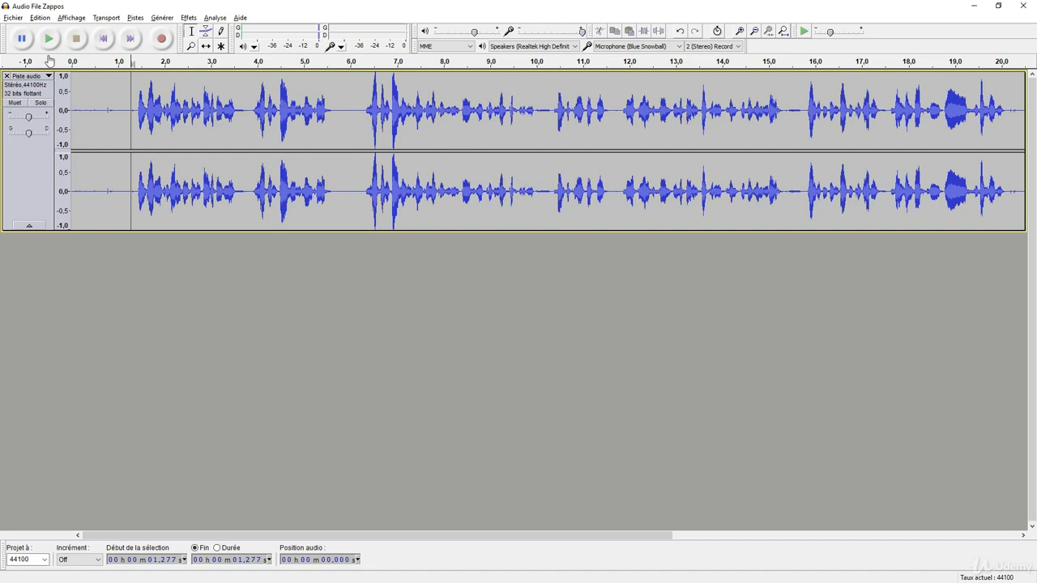
click(49, 38)
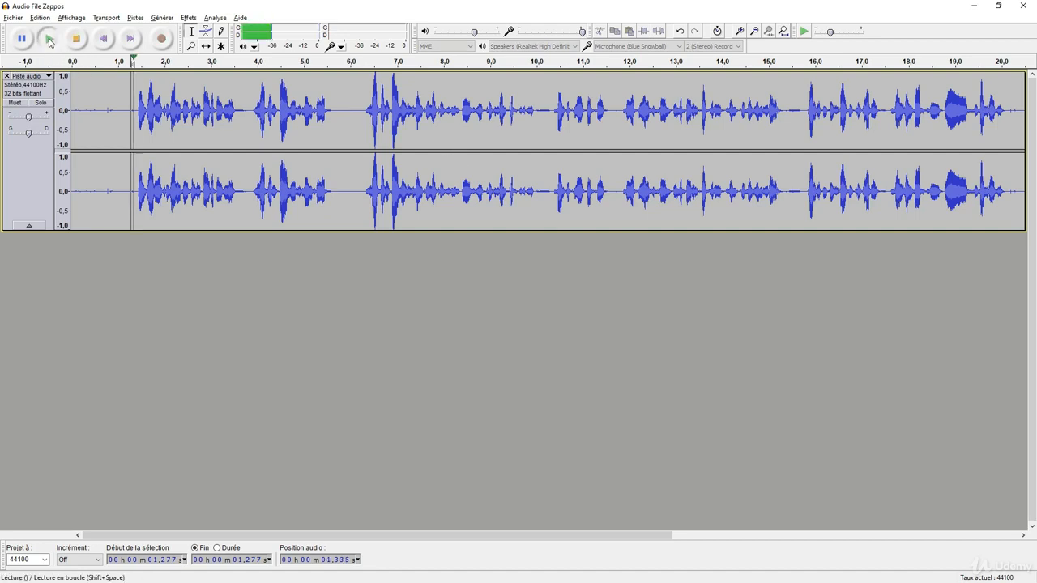
click(75, 39)
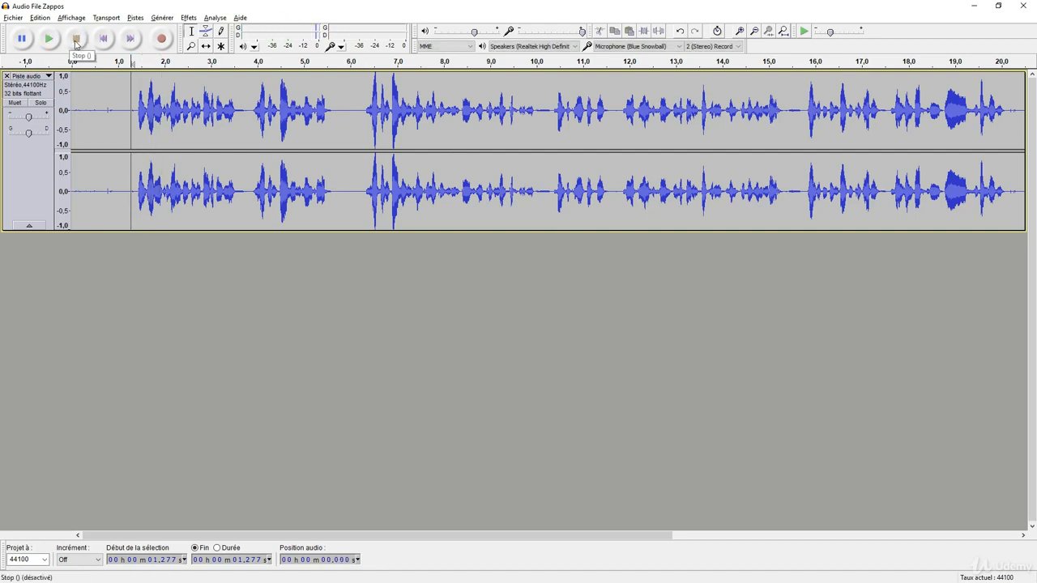
Delete the spoken passage between about 3.83 s and 6.27 s from the voice track
click(253, 120)
click(174, 143)
drag(251, 128, 363, 134)
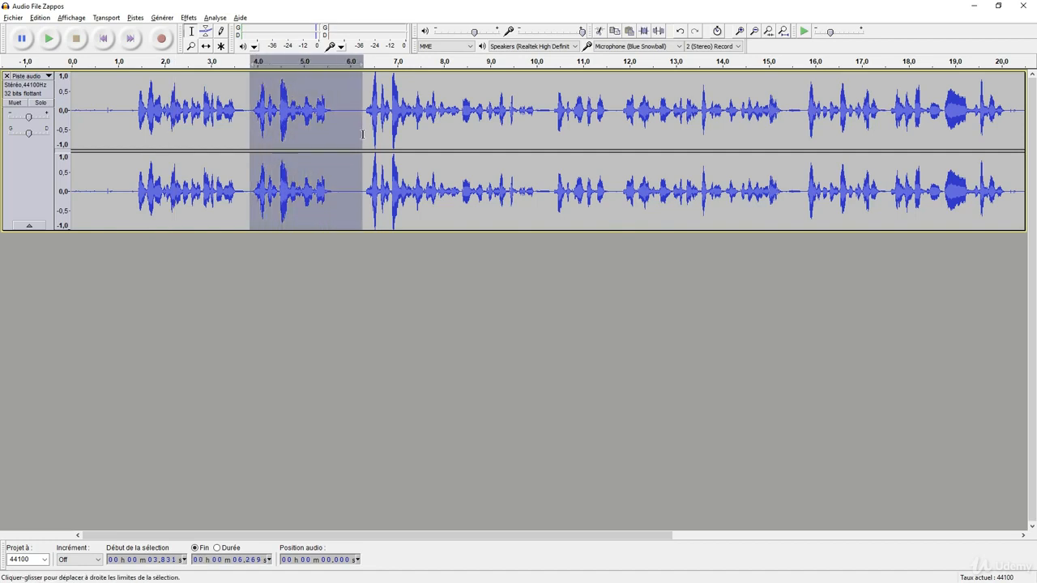
key(Delete)
Listen from about 1.31 s and delete the passage between about 7.93 s and 9.39 s
click(132, 118)
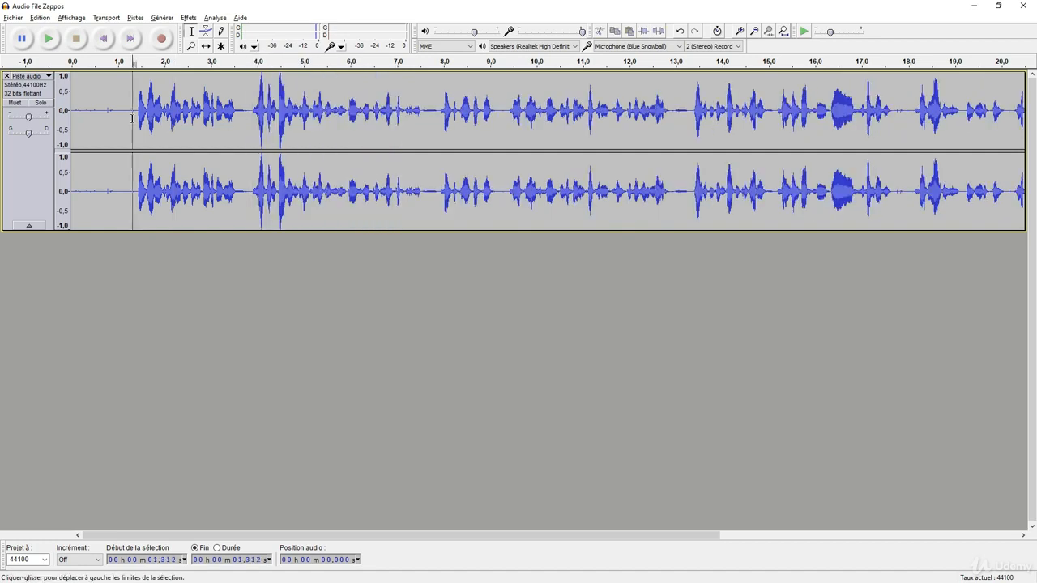
key(space)
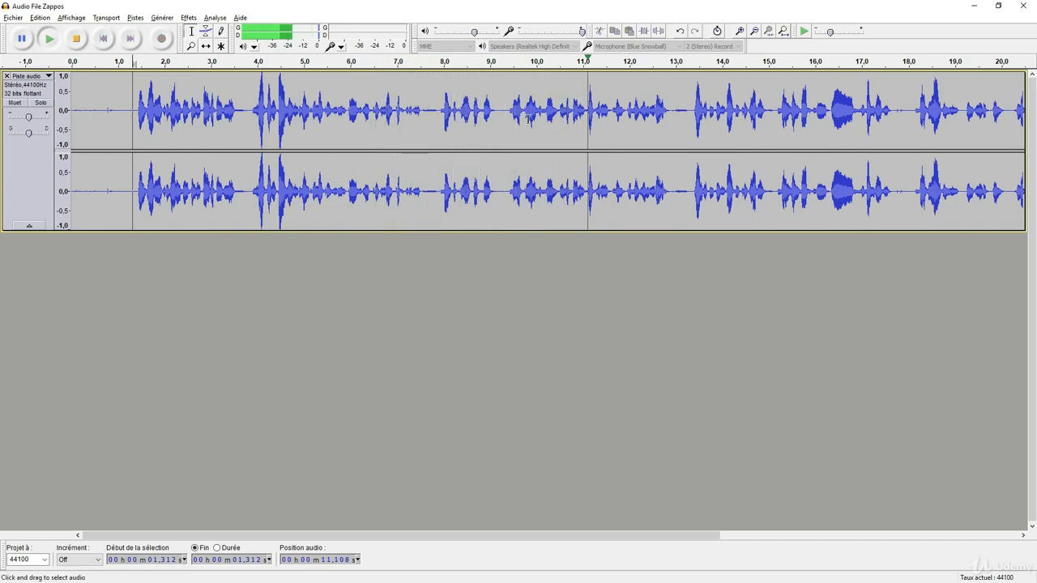
key(space)
drag(438, 117, 509, 127)
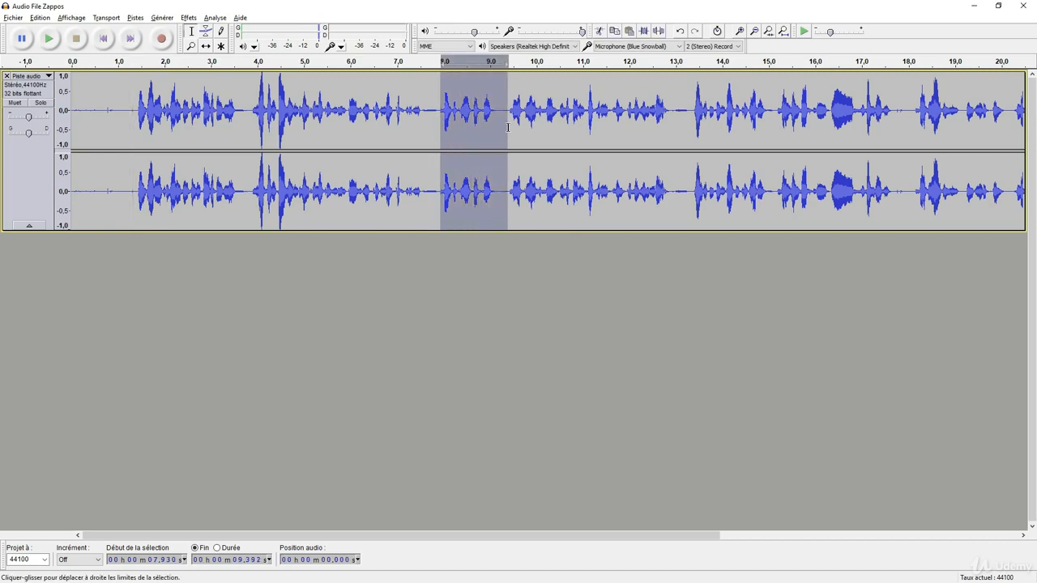
key(Delete)
Listen from about 6.92 s and again from 14.87 s, and delete the drawn-out sound between about 14.85 s and 15.48 s
click(393, 113)
key(space)
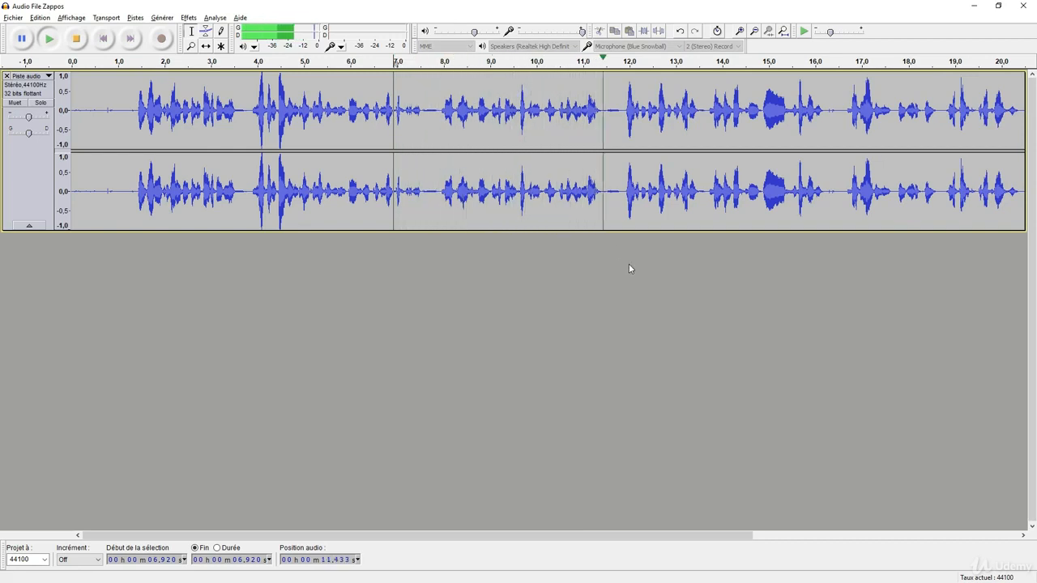
drag(666, 537, 804, 536)
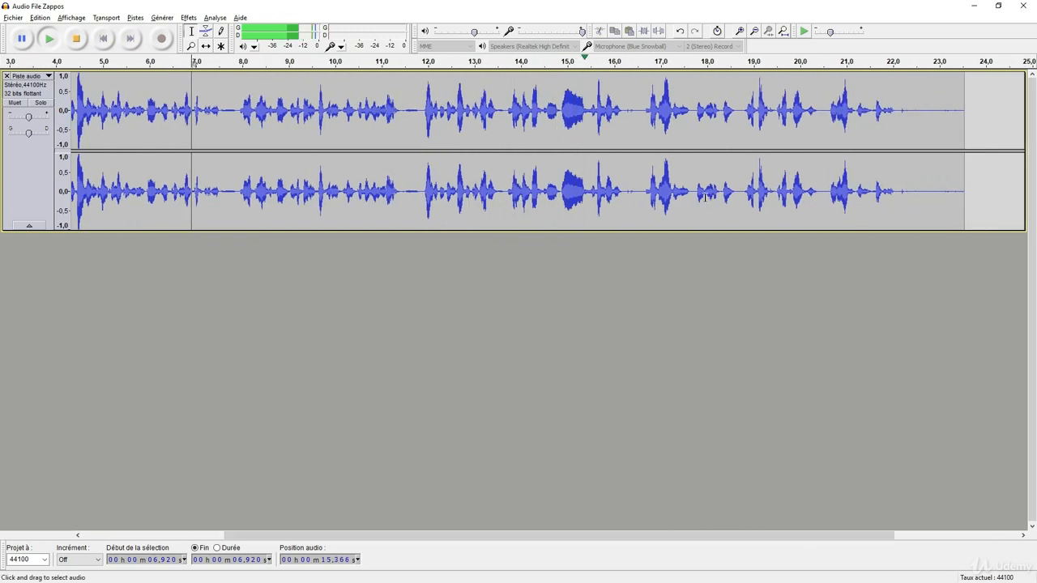
key(space)
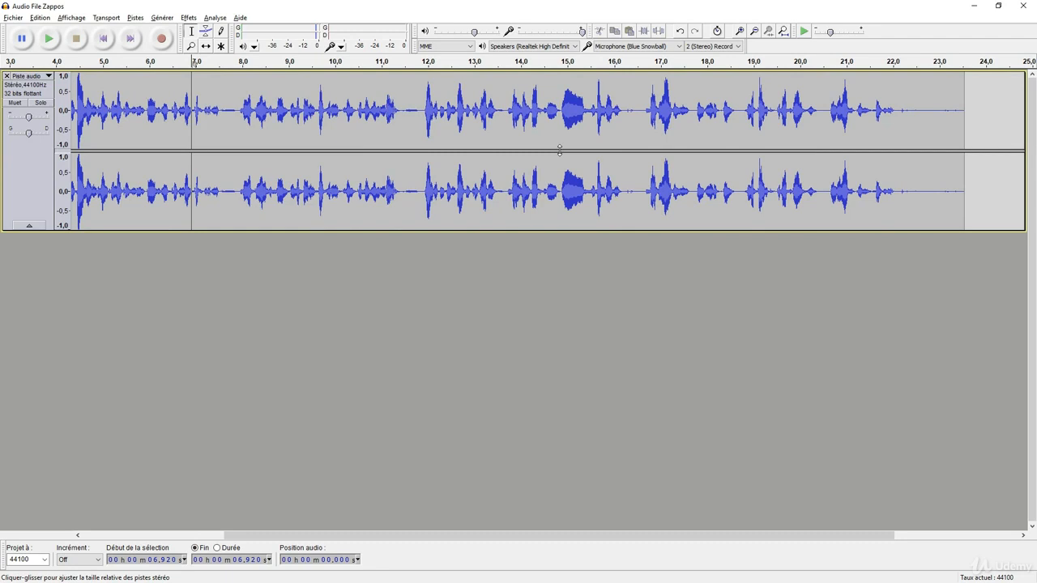
click(561, 123)
key(space)
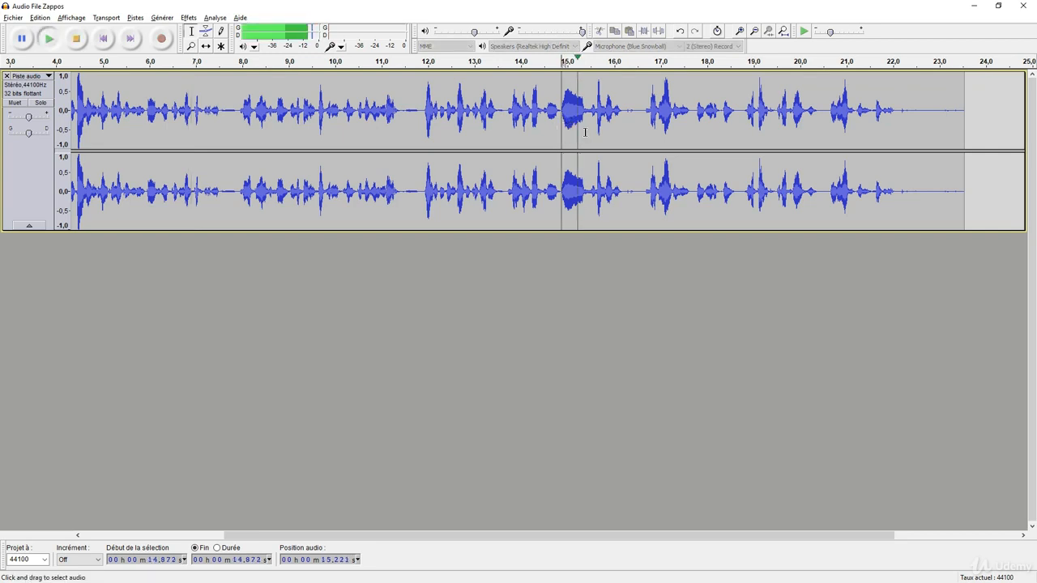
click(594, 120)
drag(589, 118, 561, 120)
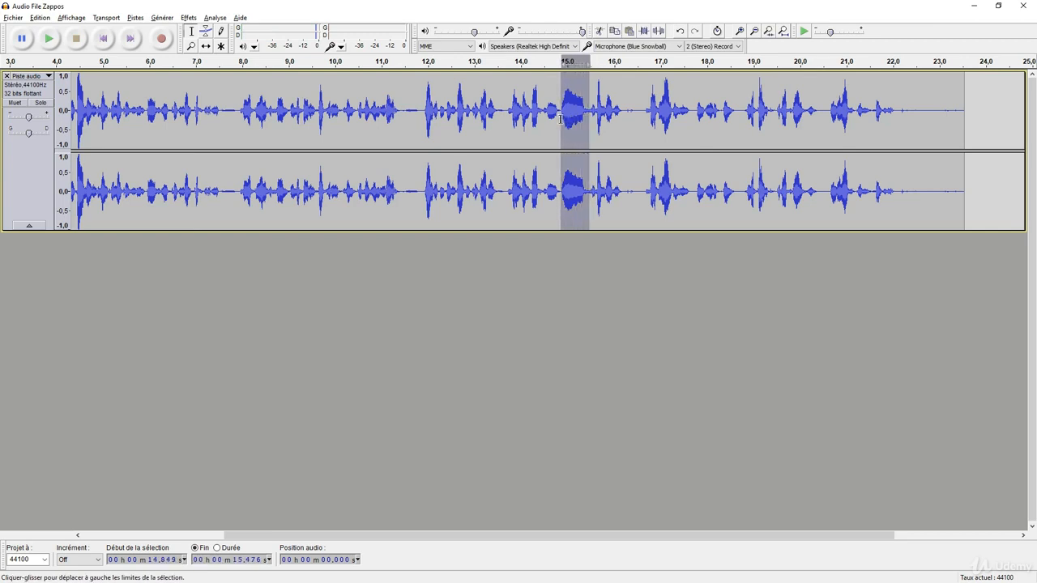
key(Delete)
Listen from about 13.39 s and again from 17.21 s, and delete the short pause starting at about 17.98 s
click(494, 119)
key(space)
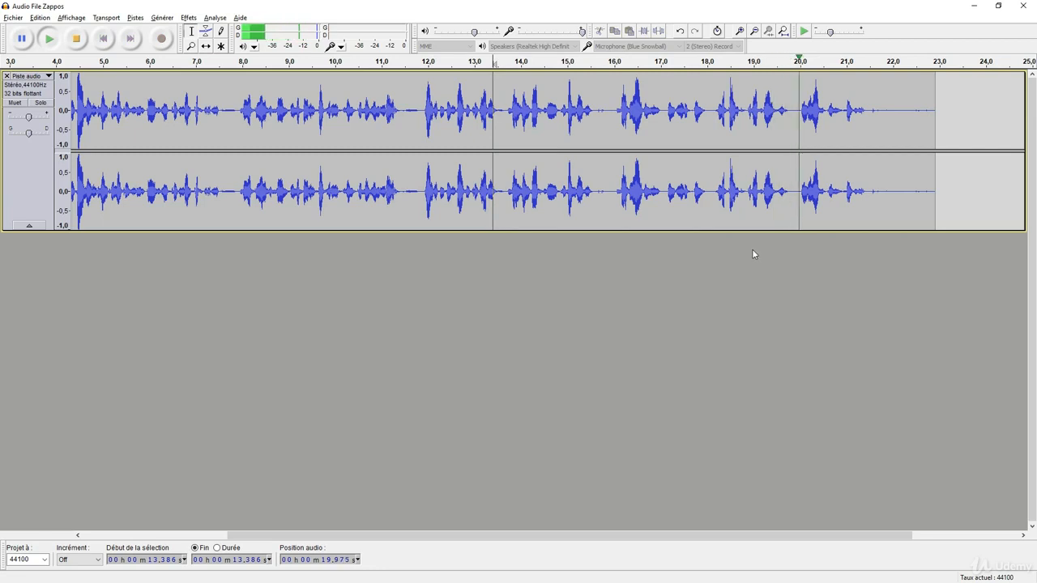
key(space)
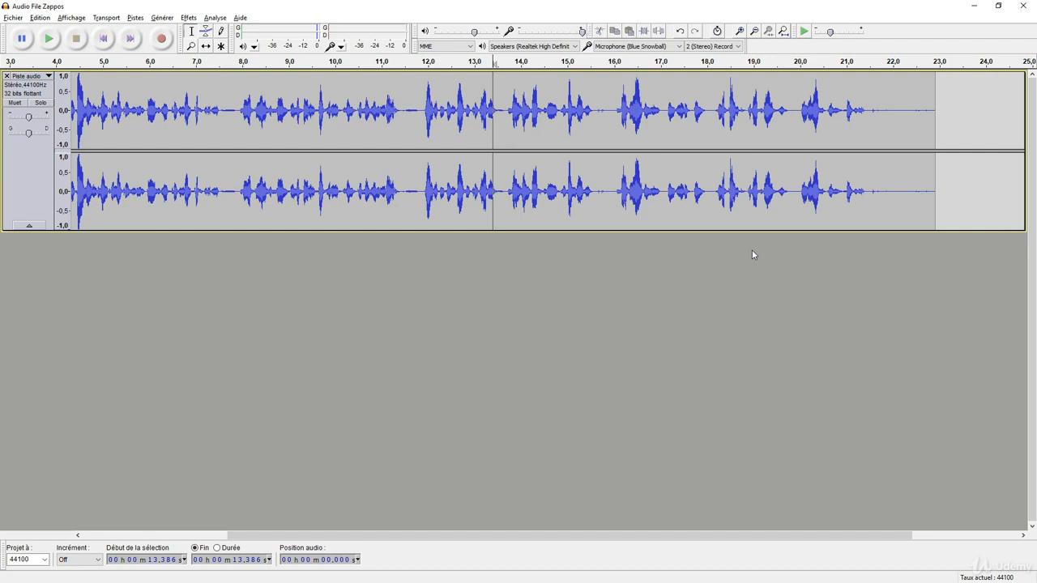
click(672, 114)
key(space)
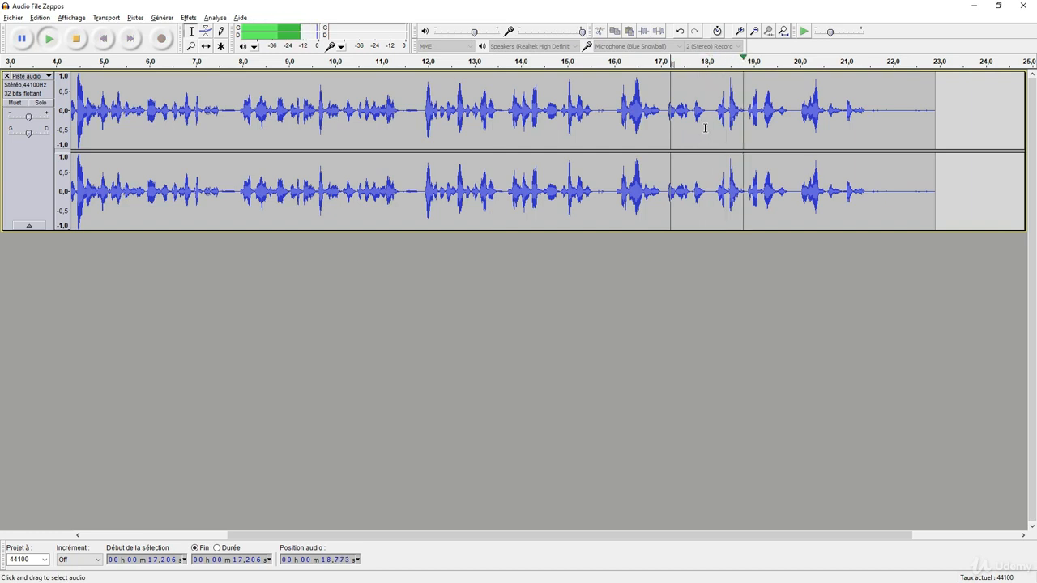
key(space)
drag(705, 125, 714, 126)
key(Delete)
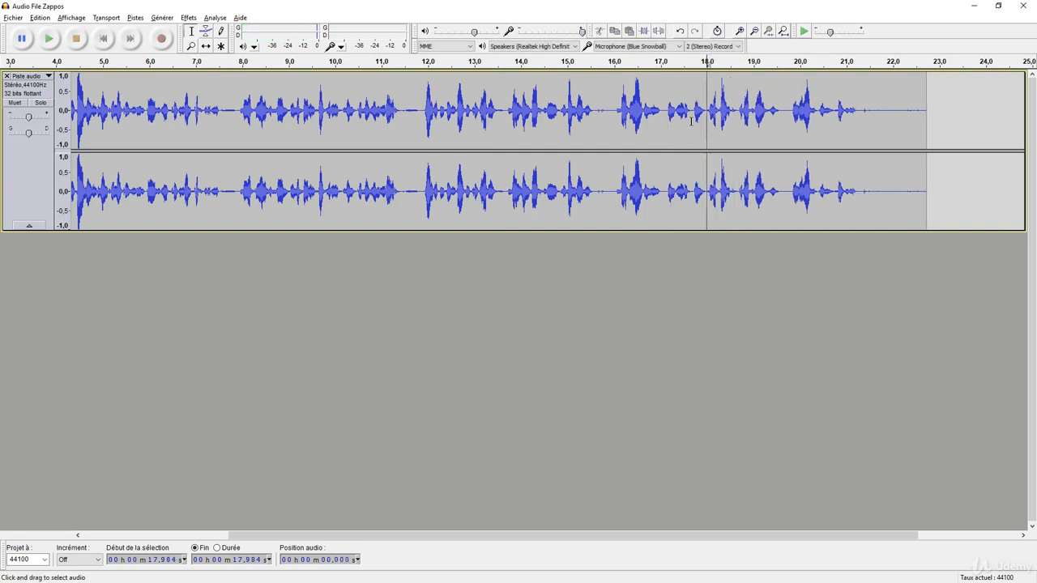
Listen to the edited section of the voice track from about 17.08 s
click(665, 112)
key(space)
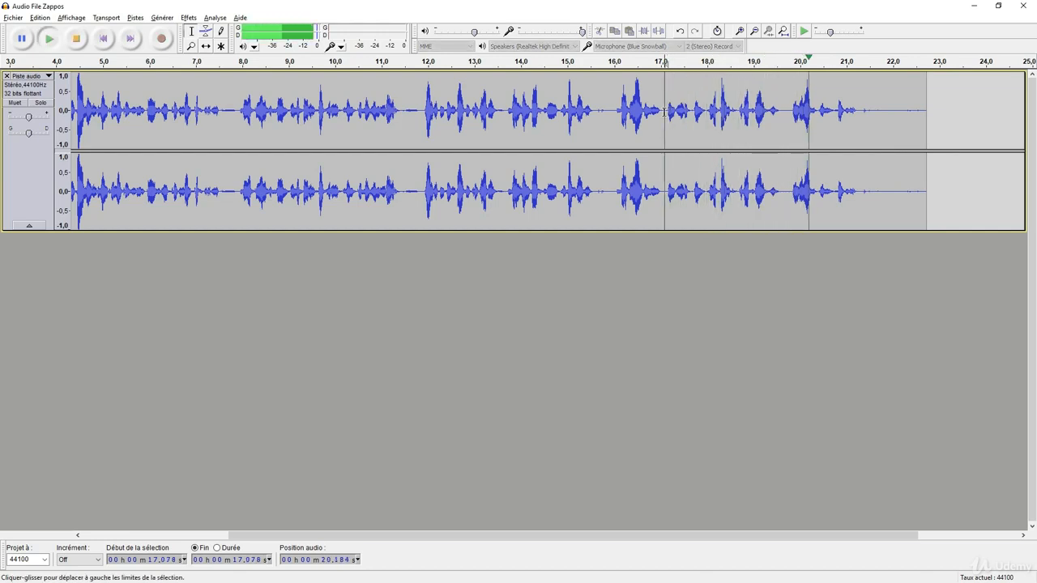
key(space)
drag(662, 535, 466, 535)
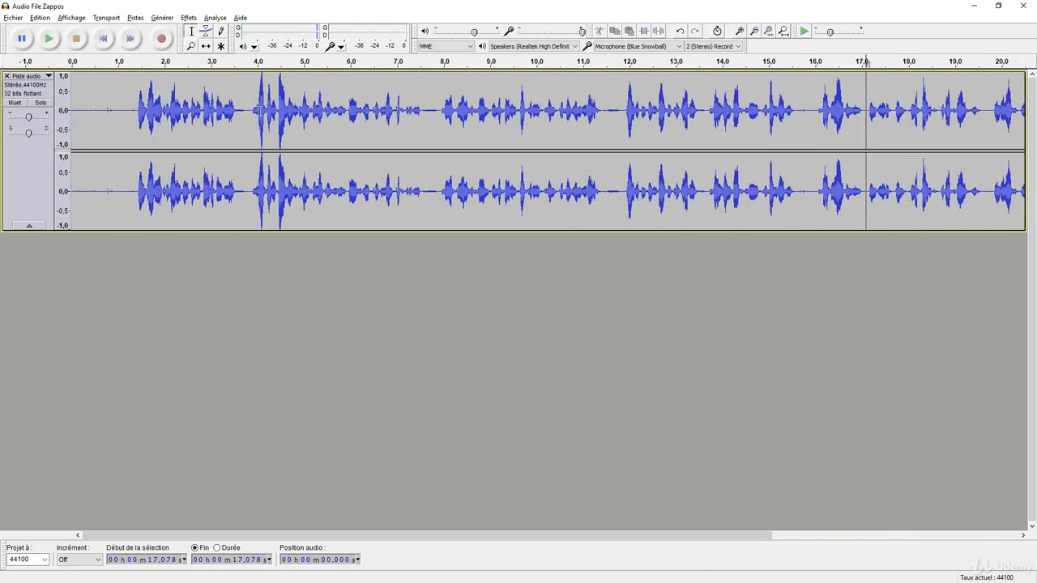
click(113, 111)
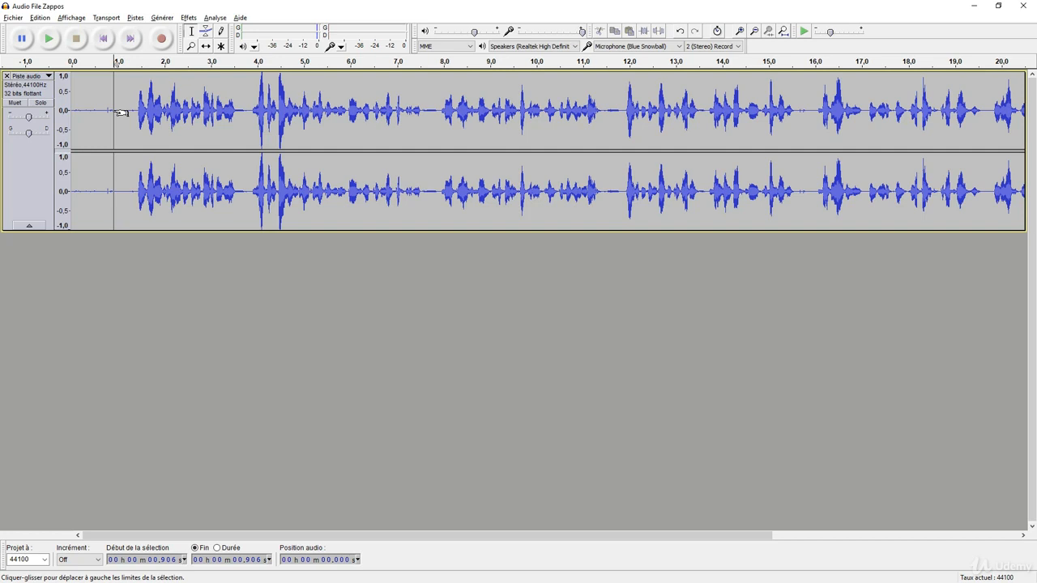
drag(141, 107, 644, 114)
click(607, 115)
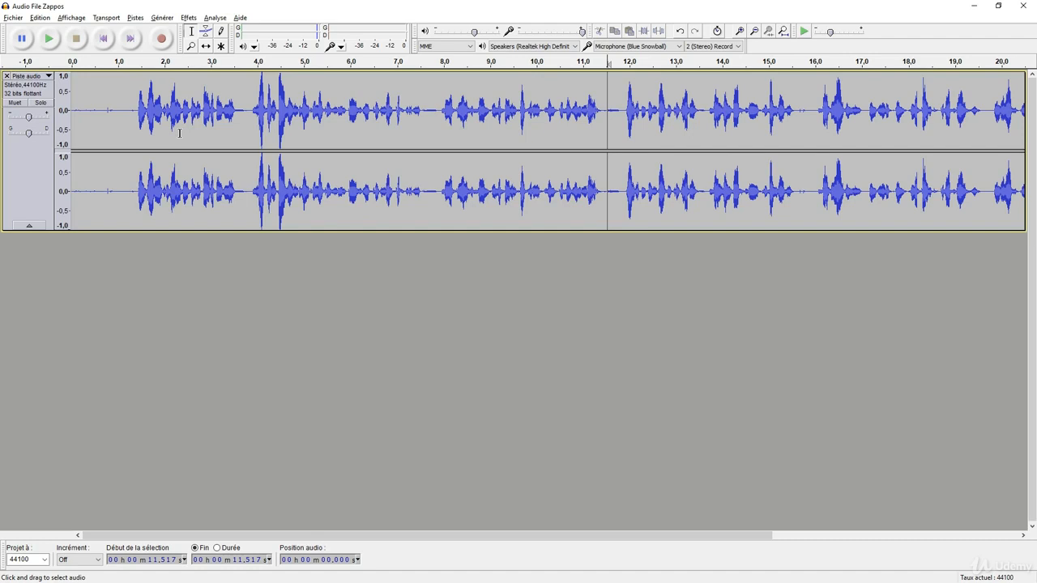
Apply the Compressor to the whole voice track with a -18 dB threshold, -40 dB noise floor, 2:1 ratio, 0.2 s attack and 1.0 s release
key(ctrl+a)
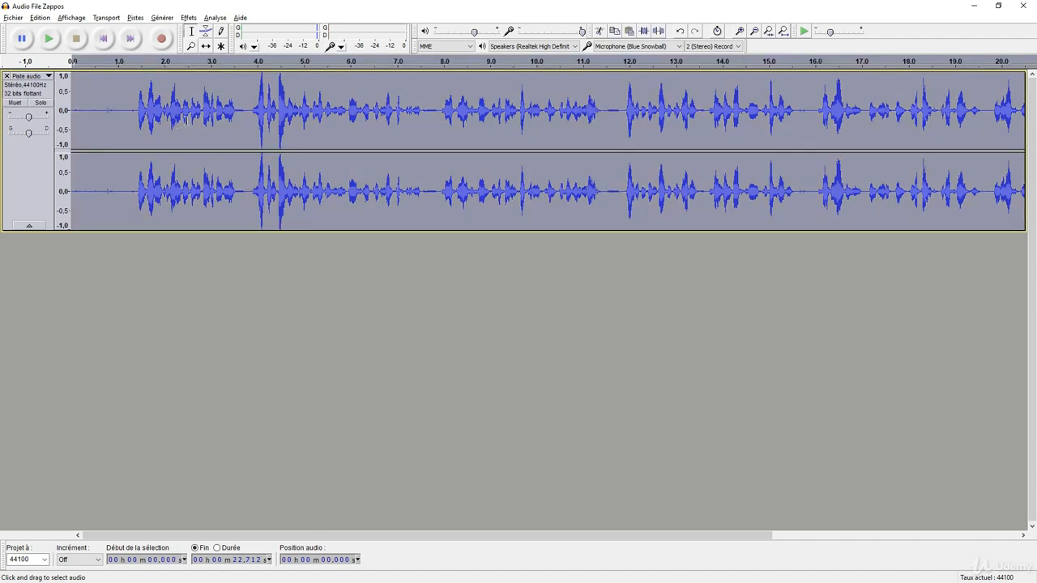
click(189, 17)
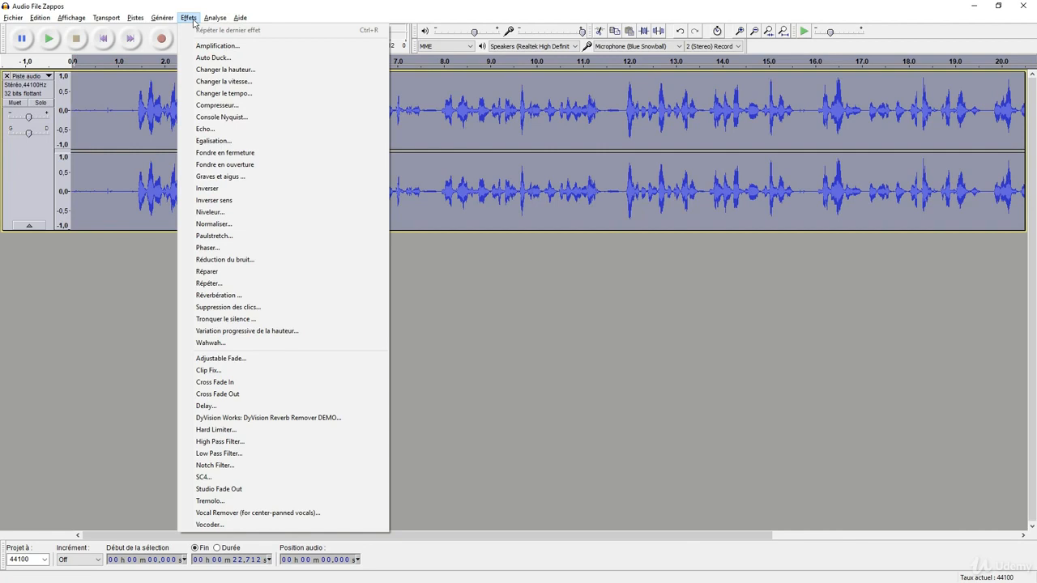
click(234, 105)
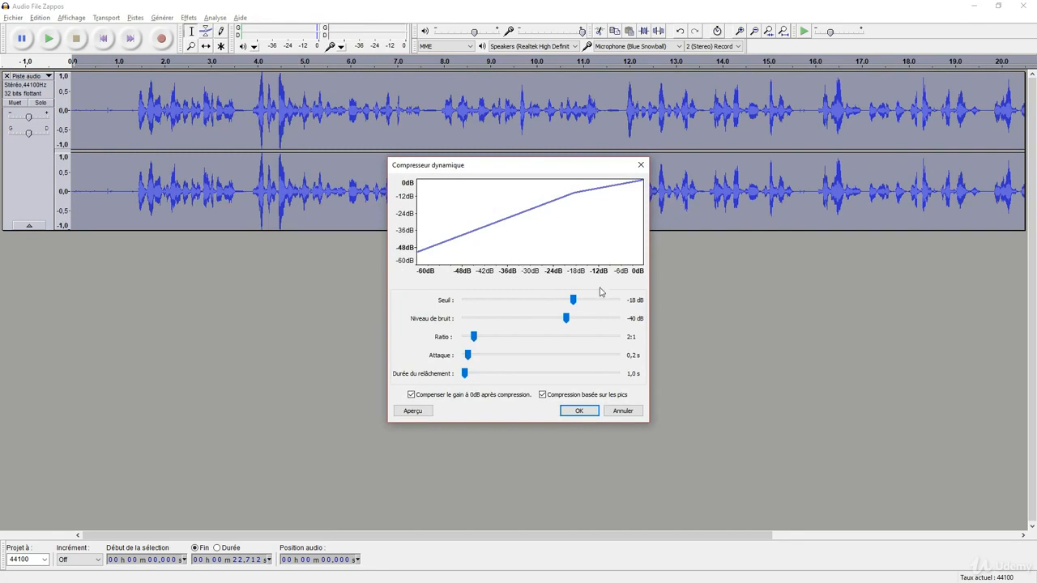
click(572, 412)
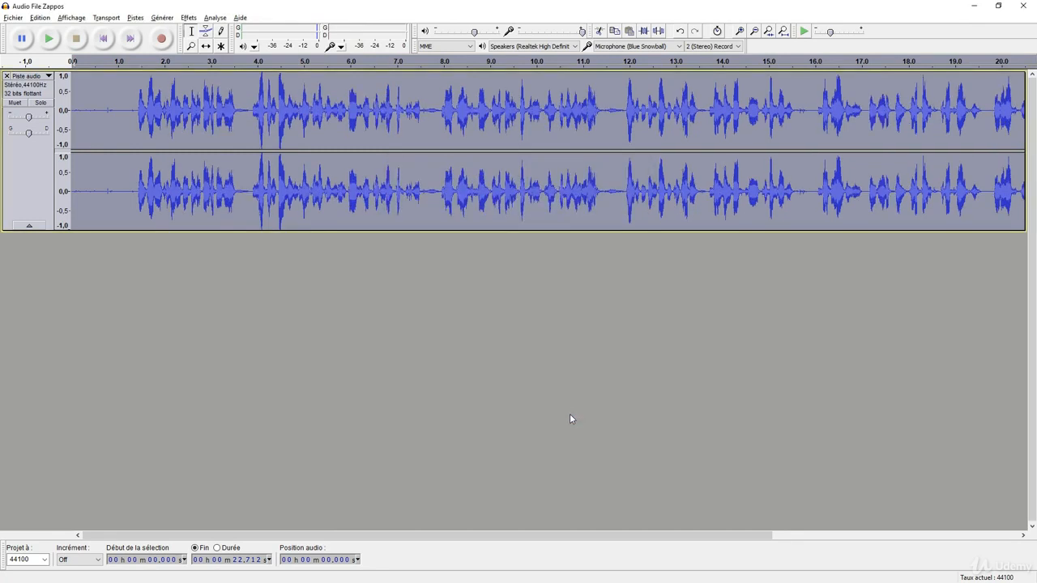
Listen to the compressed voice from about 1.28 s
click(537, 127)
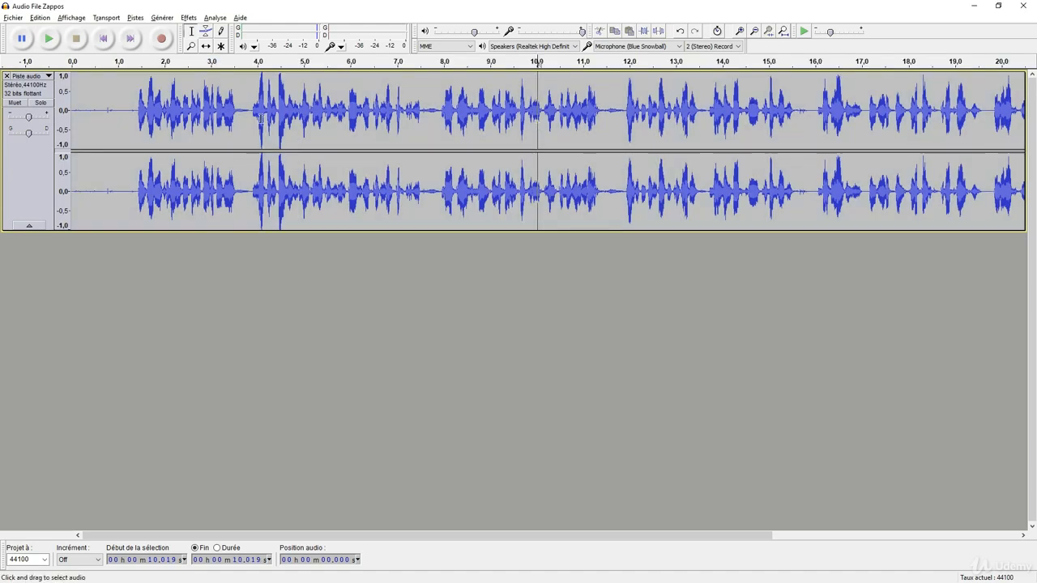
click(131, 114)
key(space)
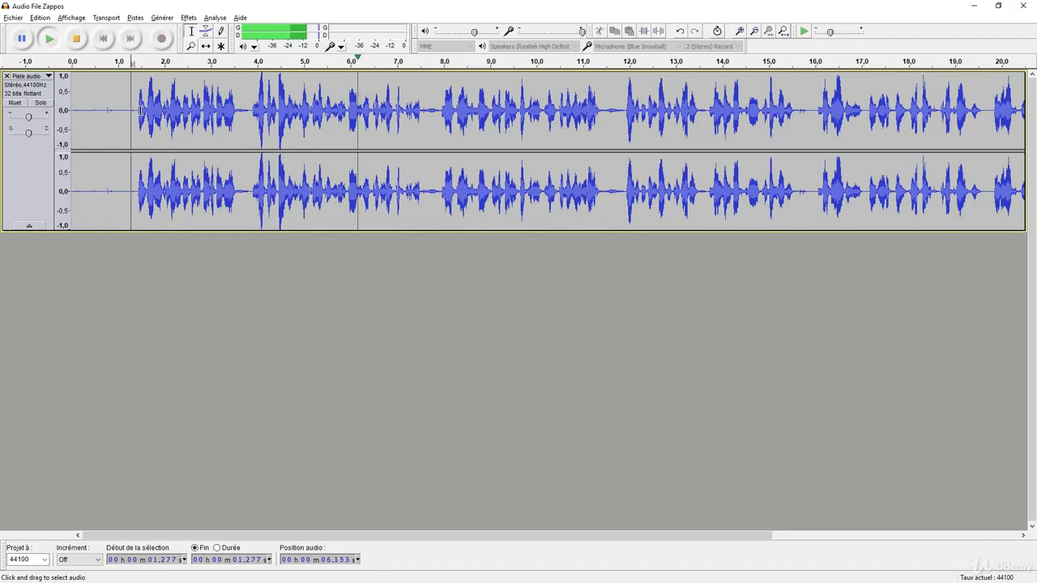
key(space)
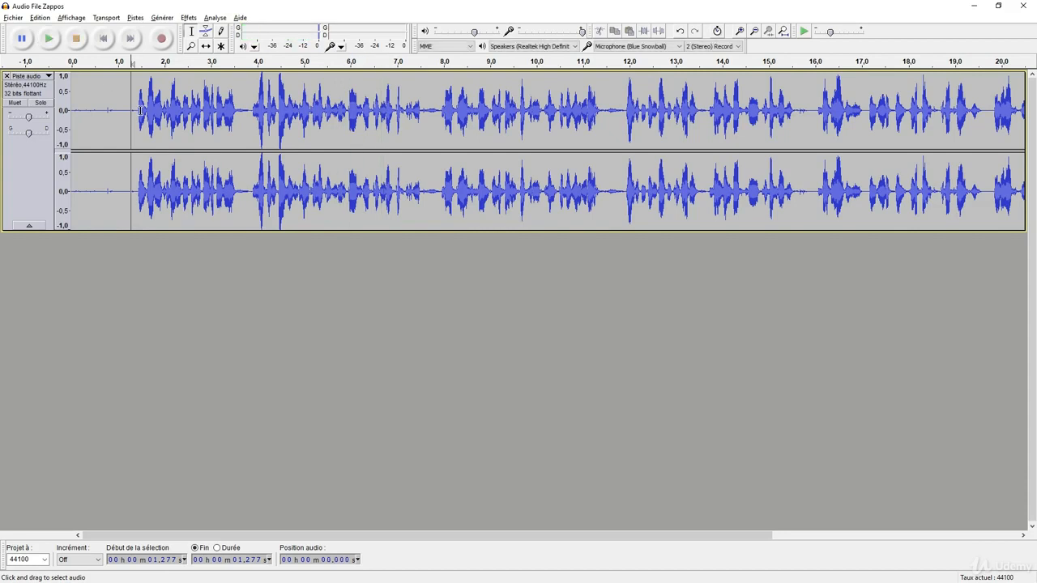
Undo the compression and listen to the uncompressed voice from about 1.35 s for comparison
click(37, 19)
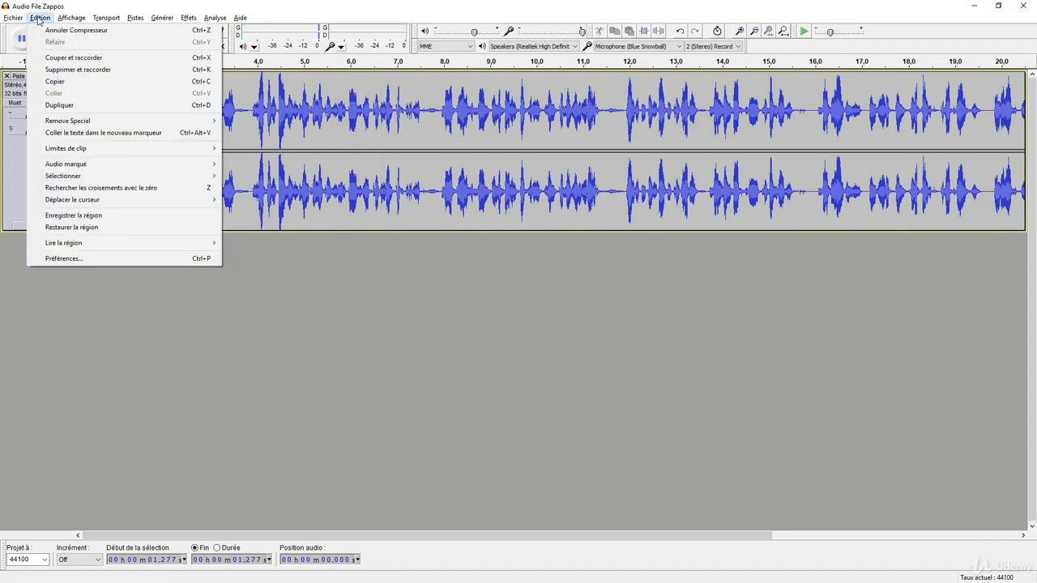
click(49, 30)
click(136, 123)
key(space)
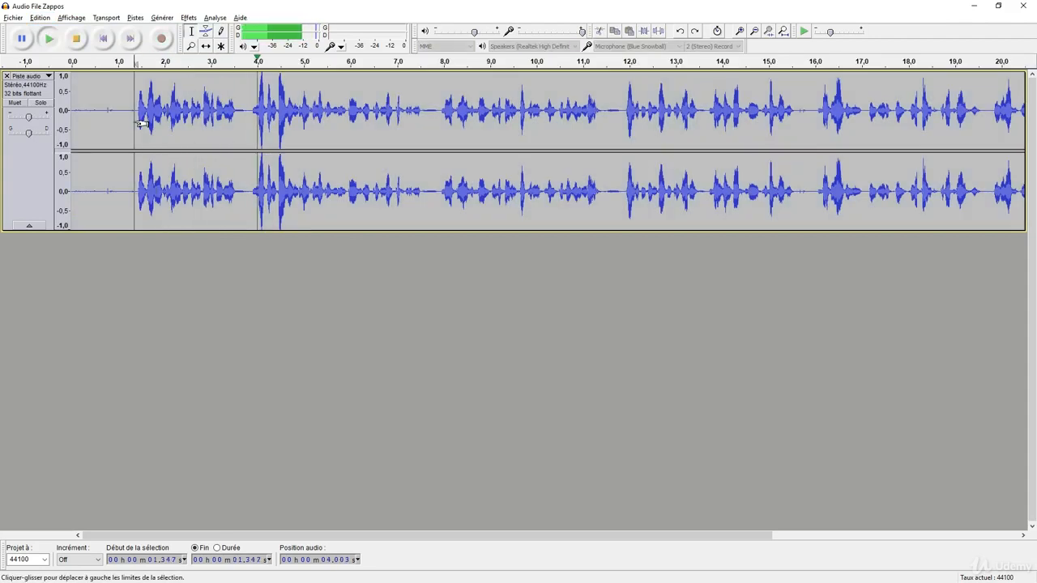
key(space)
Redo the compression of the voice track
click(38, 18)
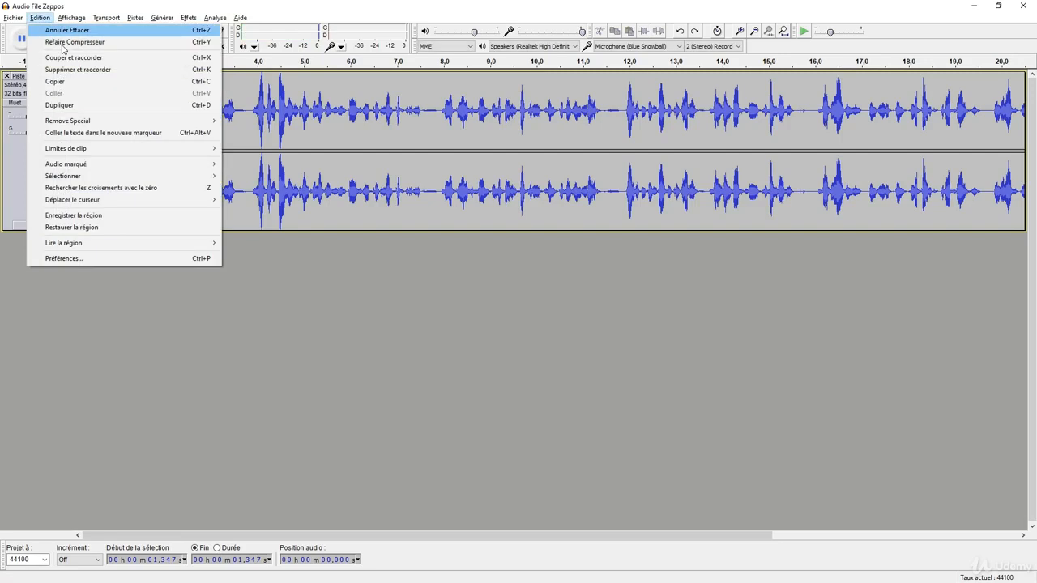
click(81, 42)
click(148, 124)
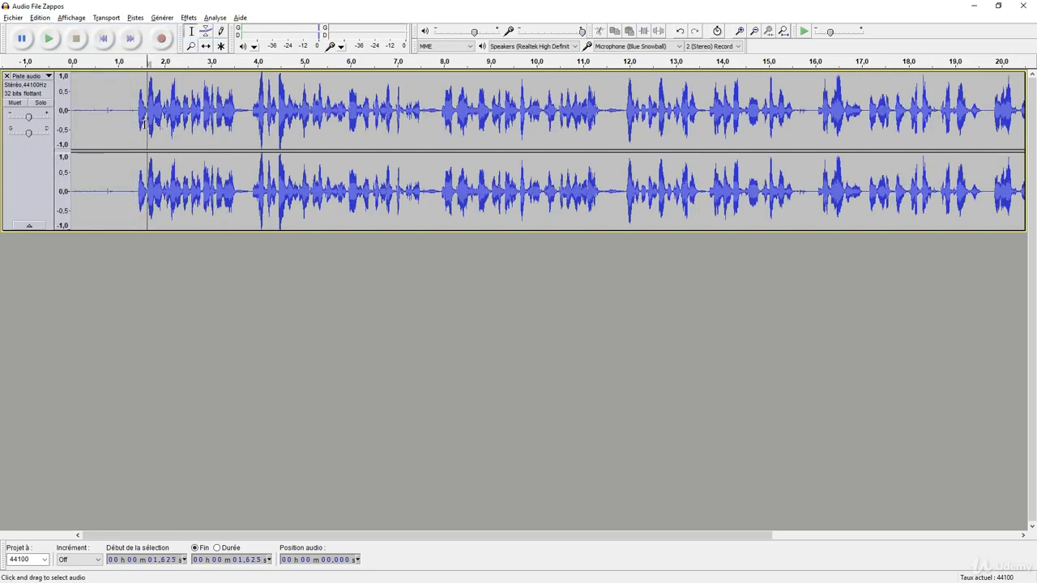
drag(496, 535, 377, 527)
Start an audio export of the project with WAV (Microsoft) signed 16-bit PCM as the file type
click(13, 17)
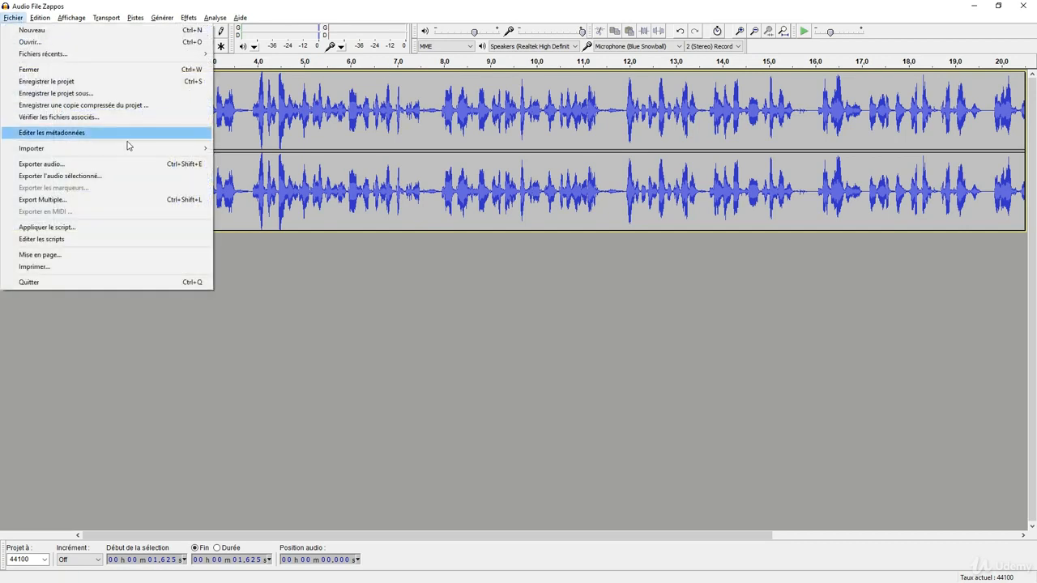
click(104, 164)
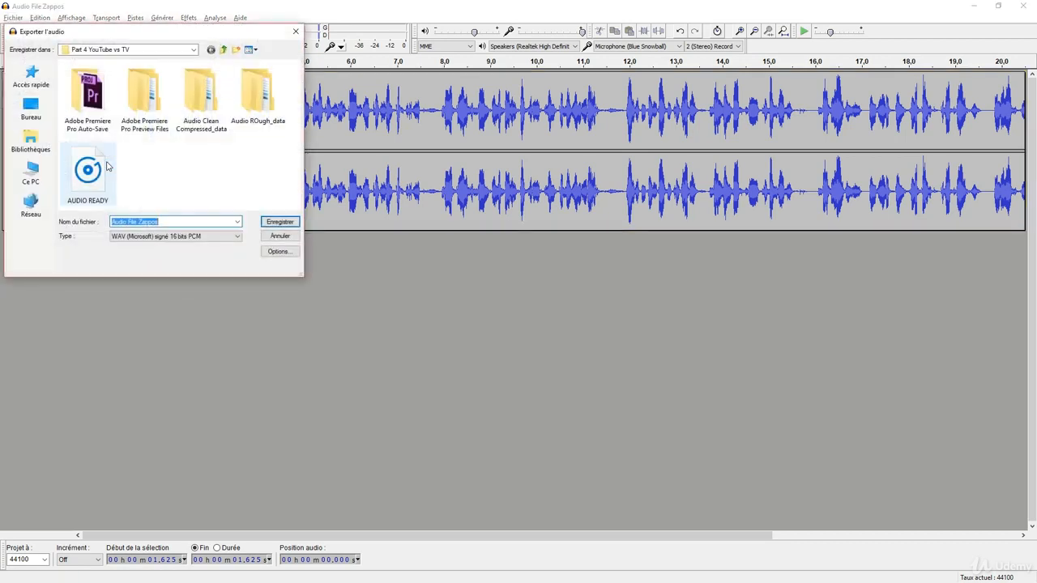
click(237, 236)
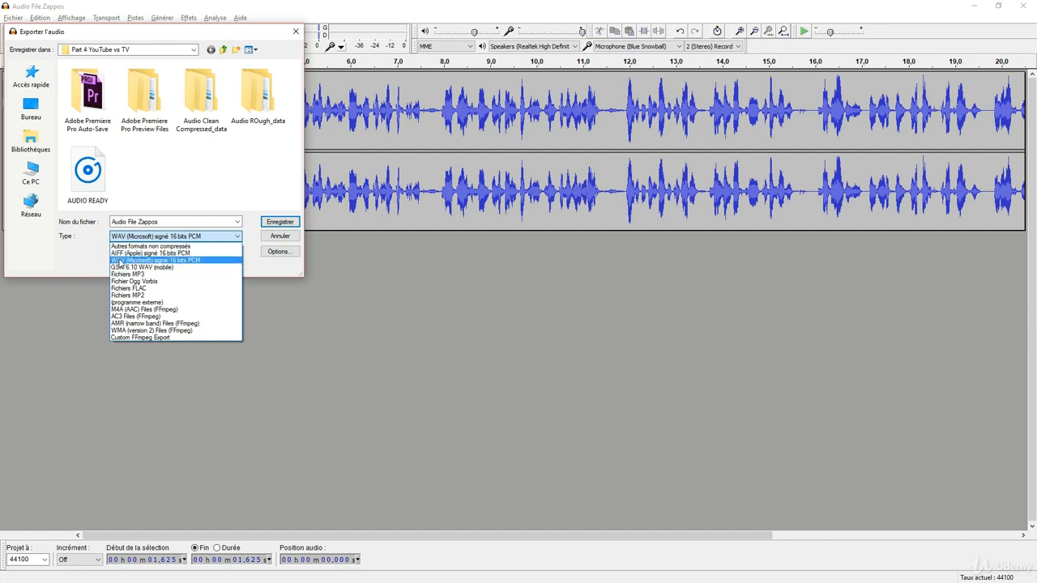
click(119, 261)
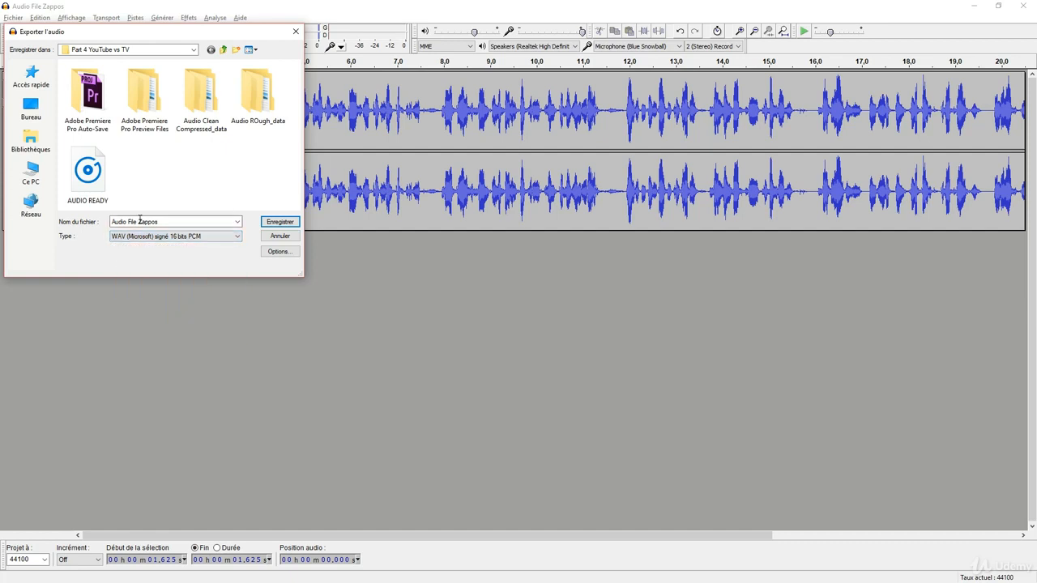
Export the file to the SECTION 4 folder as "Audio File Zappos READY", leaving the metadata blank
click(223, 50)
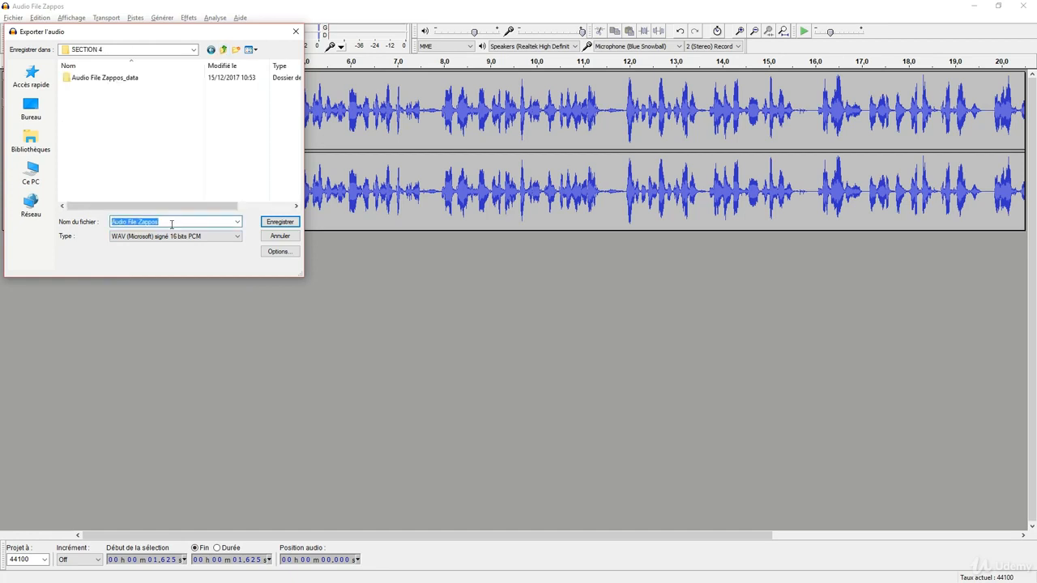
click(179, 225)
text(READY)
click(280, 222)
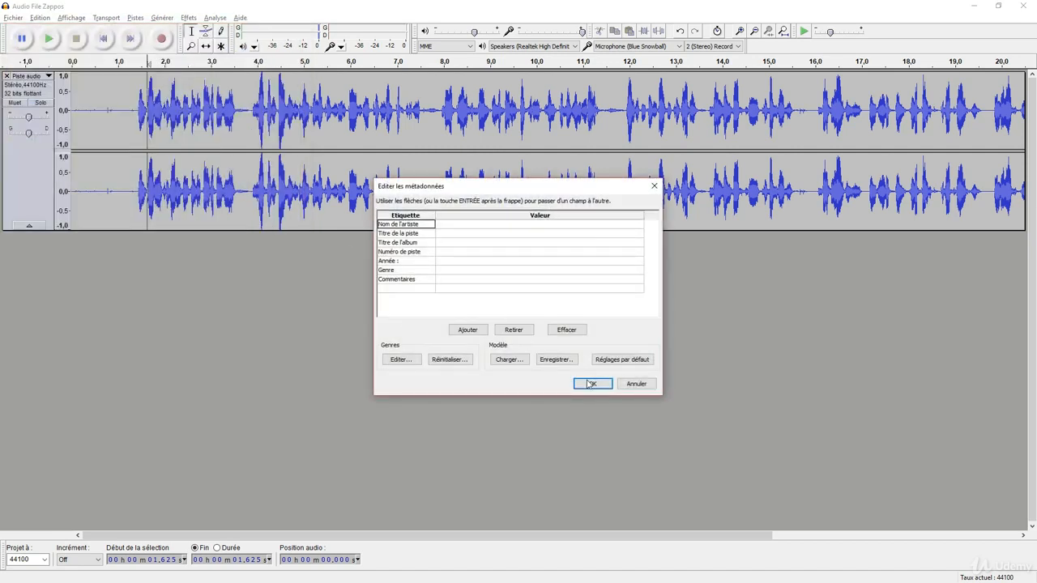
click(592, 385)
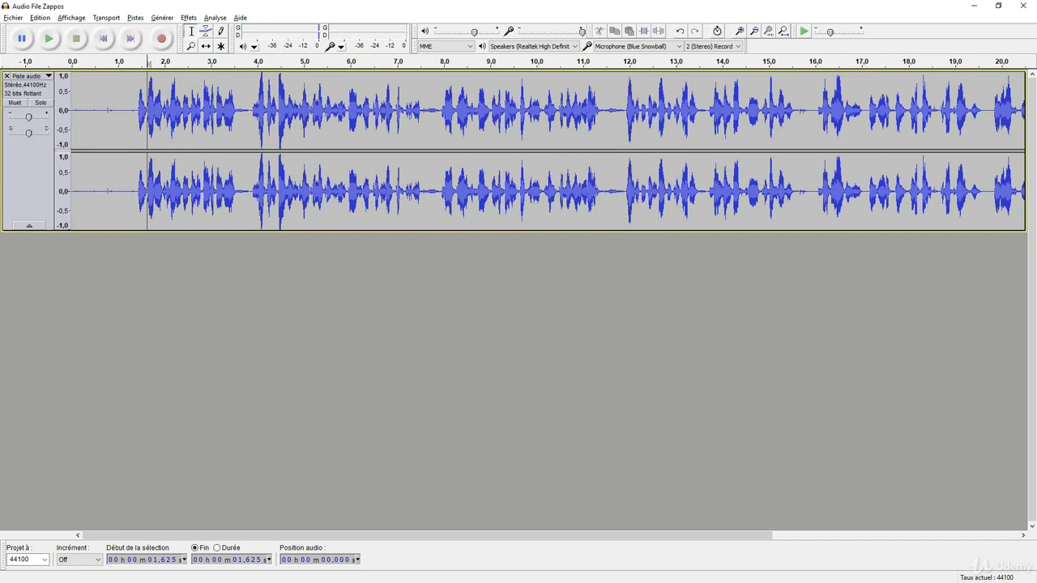